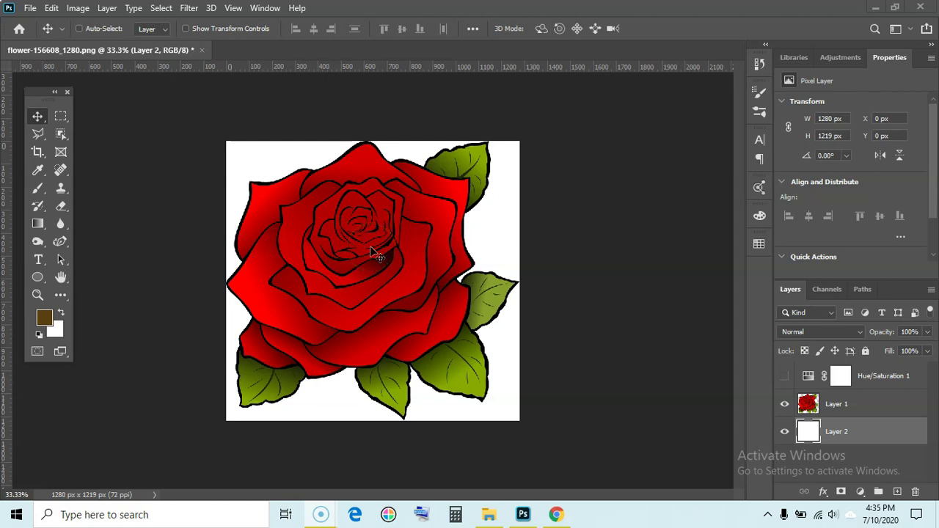
Toggle the visibility of the Hue/Saturation adjustment layer to compare the recolored rose with the original
click(560, 228)
click(784, 378)
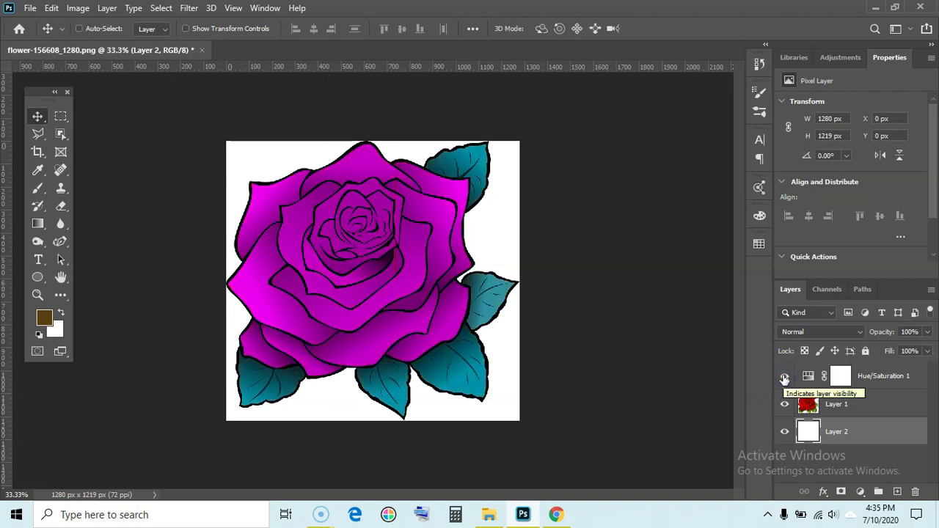
click(785, 378)
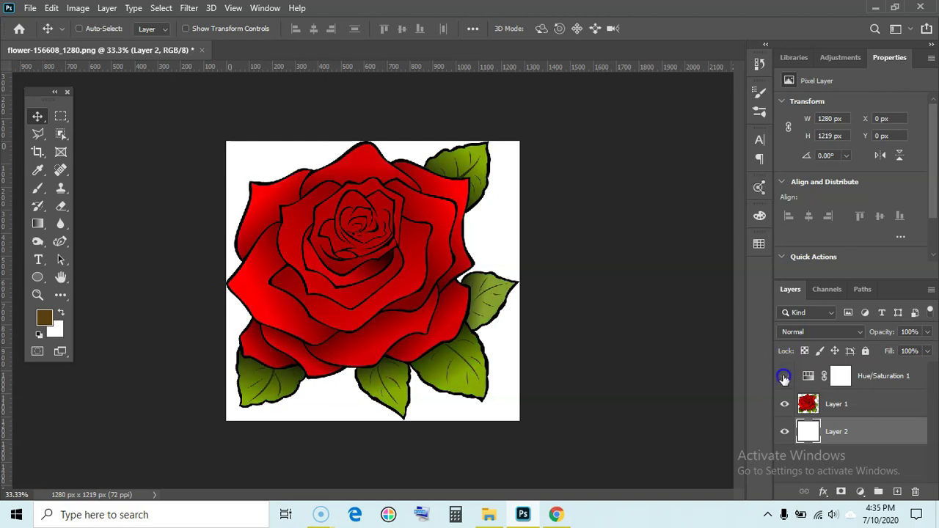
Switch to Chrome to view the YouTube channel's uploaded videos and return to Photoshop
click(556, 514)
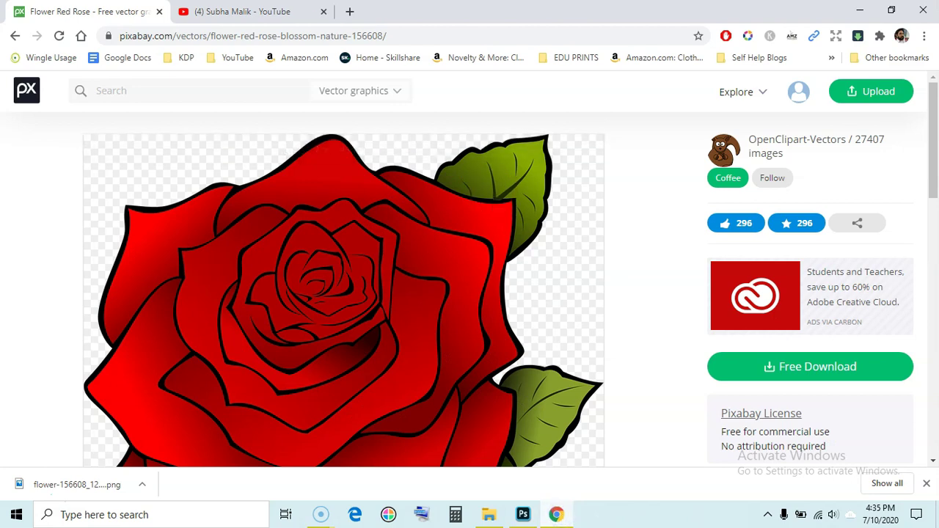
click(242, 11)
drag(935, 121, 897, 92)
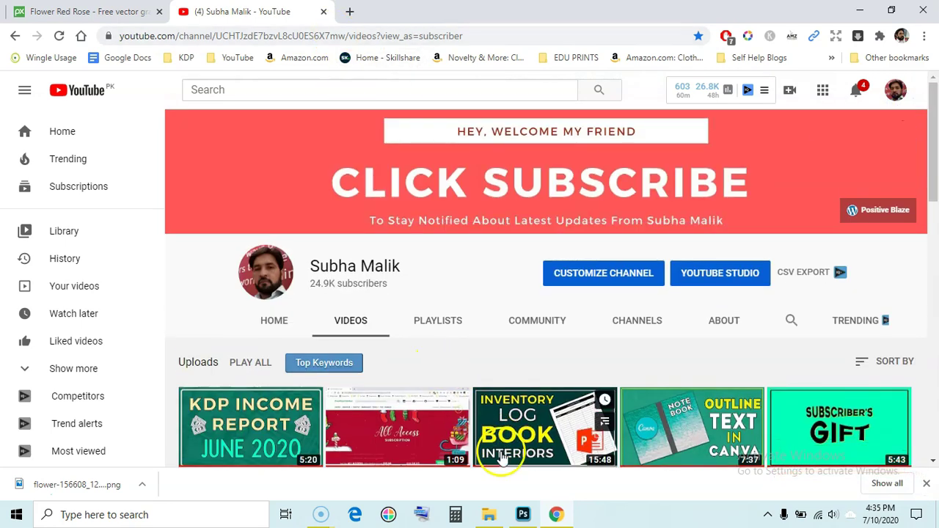
click(524, 514)
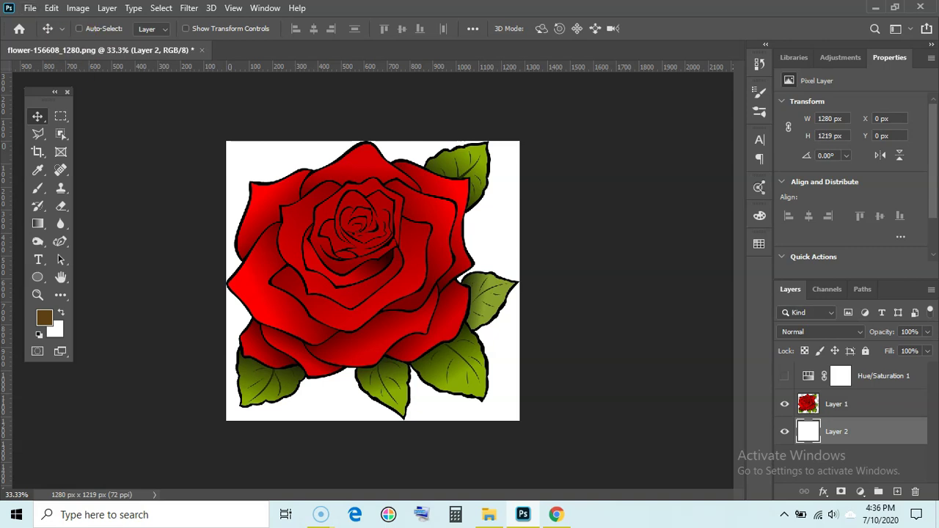
click(30, 8)
click(46, 36)
double_click(534, 125)
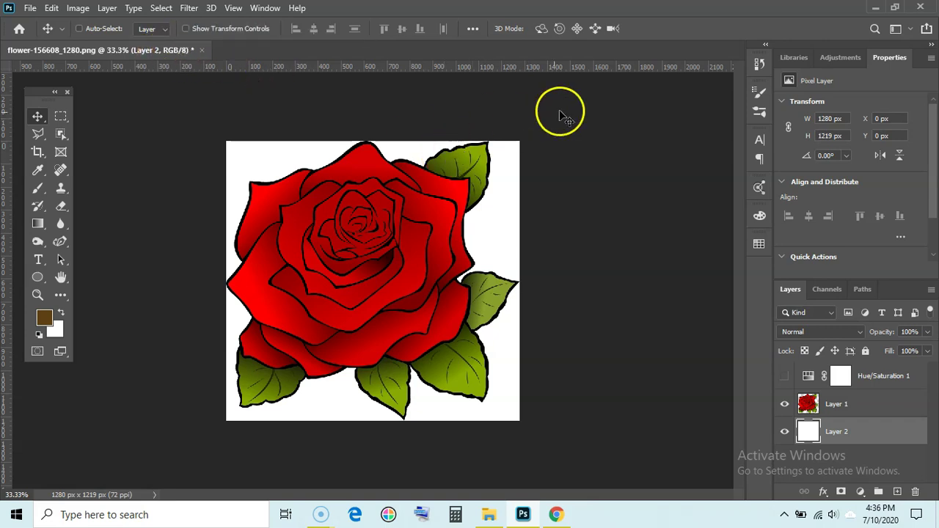
Close the flower-156608_1280.png document without saving its changes
key(ctrl+s)
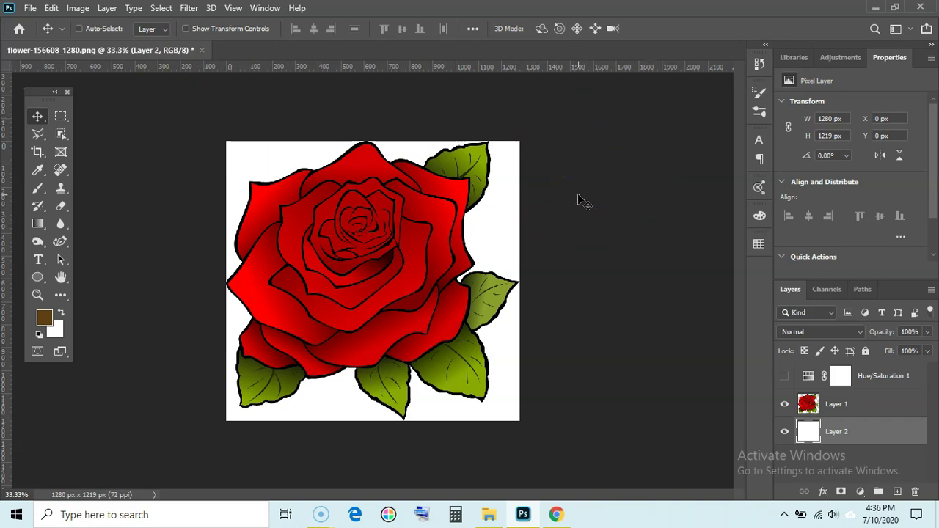
click(202, 50)
click(494, 207)
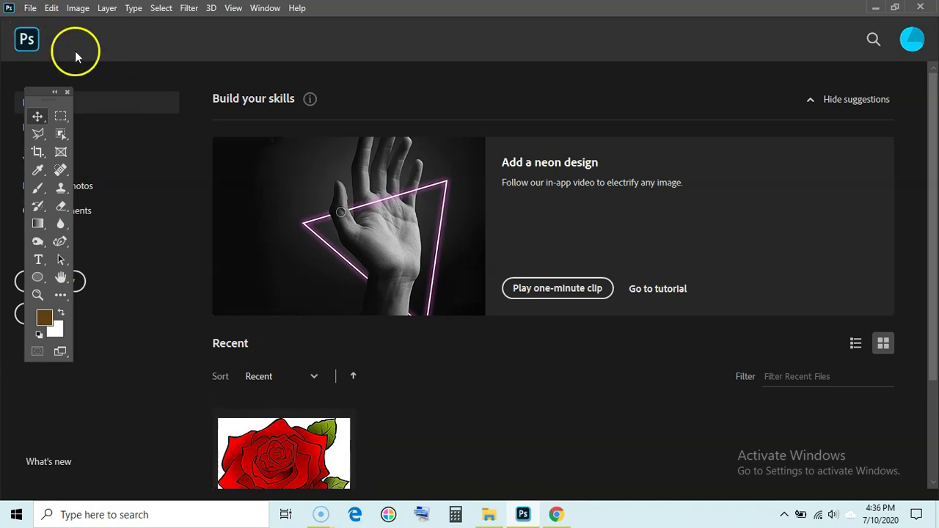
Open the original flower-156608_1280.png image and show the whole rose at 33.3% zoom
click(29, 9)
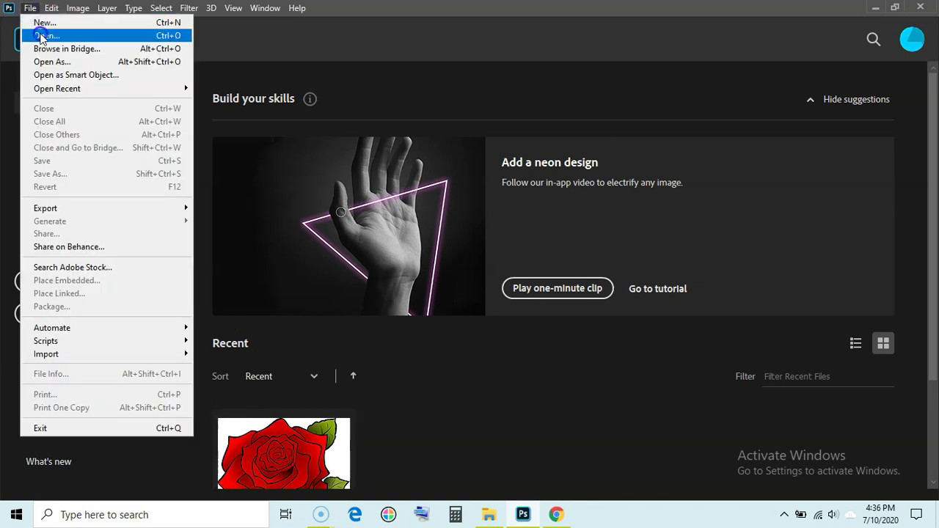
click(40, 35)
double_click(529, 143)
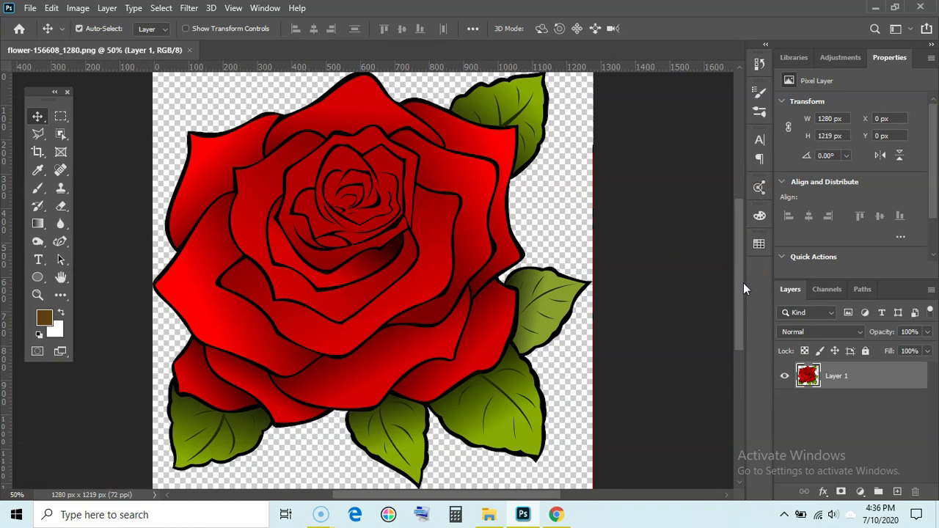
key(ctrl+minus)
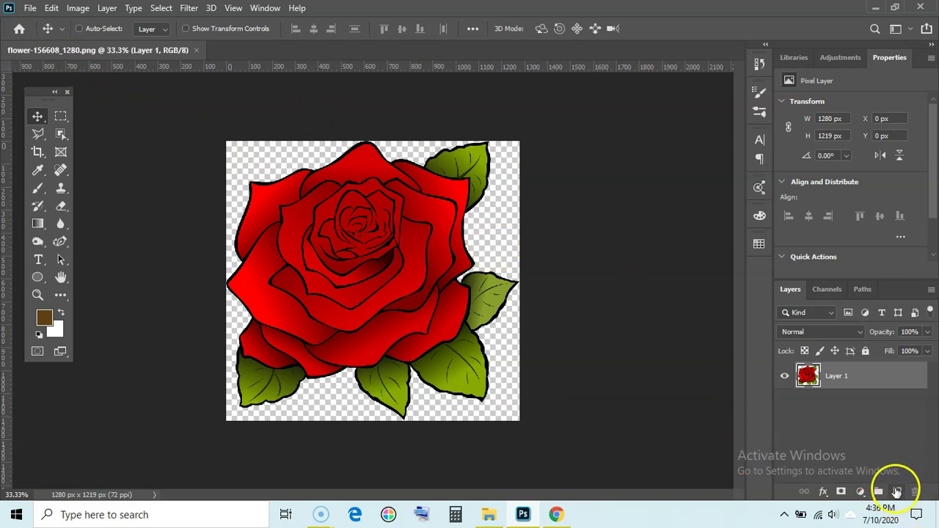
Create a new layer beneath the rose layer and rename it BG
click(898, 493)
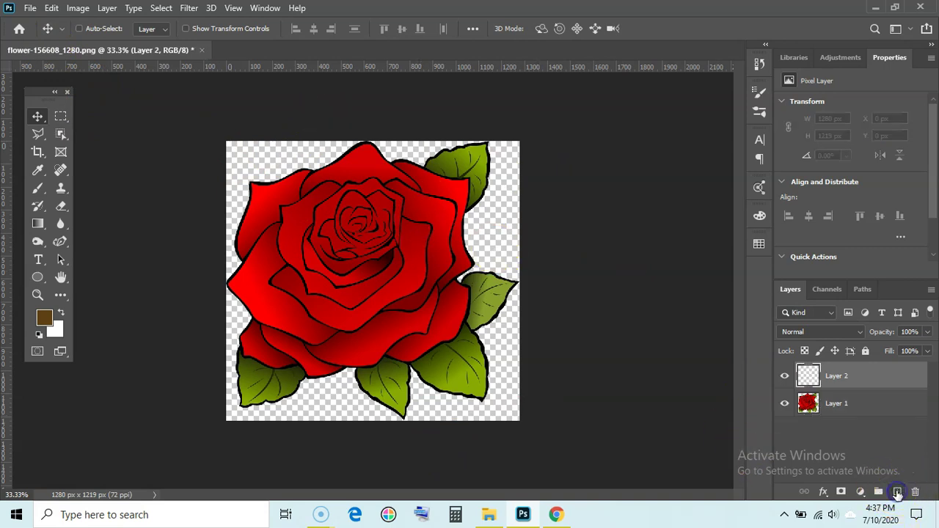
drag(857, 369, 851, 414)
double_click(837, 404)
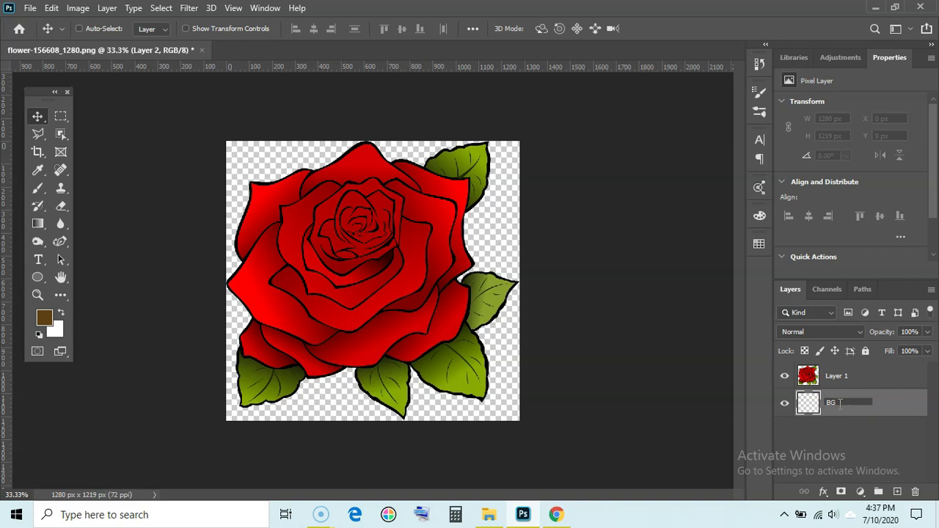
click(818, 424)
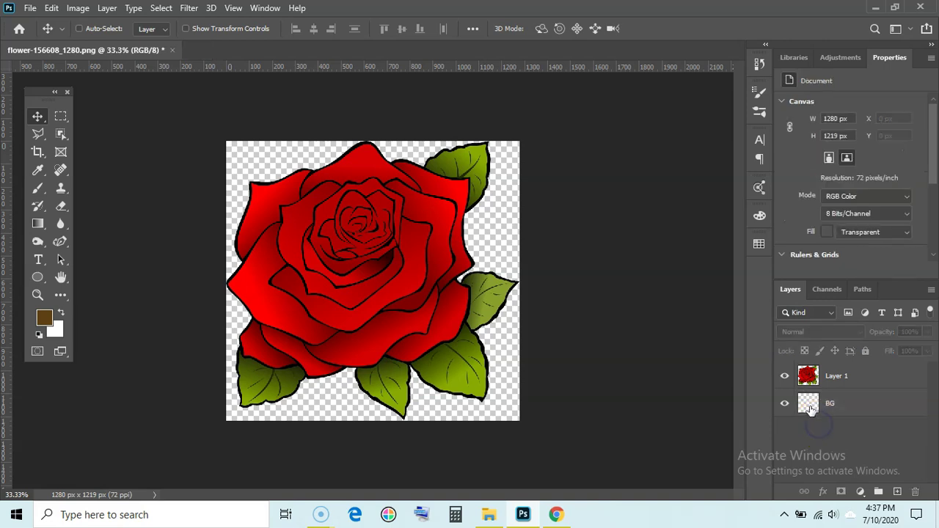
Fill the BG layer with White at Normal mode and 100% opacity
click(811, 409)
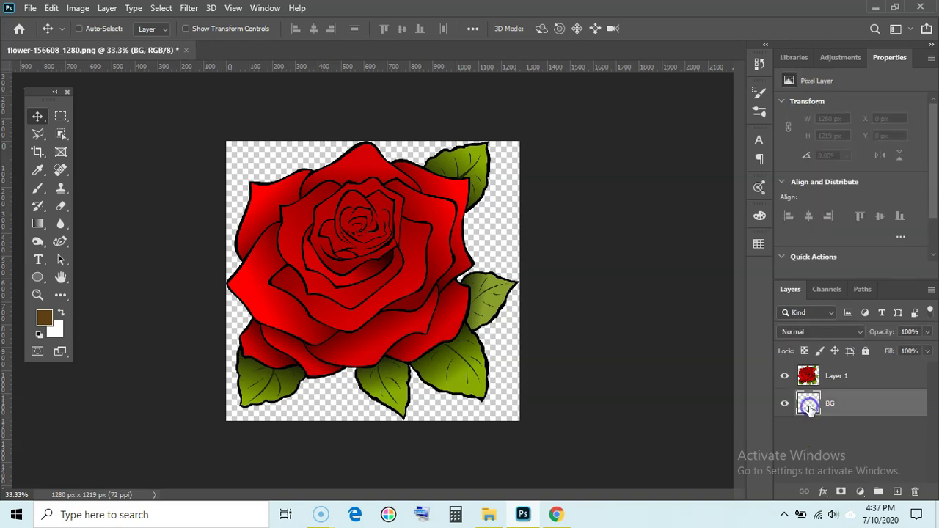
click(51, 8)
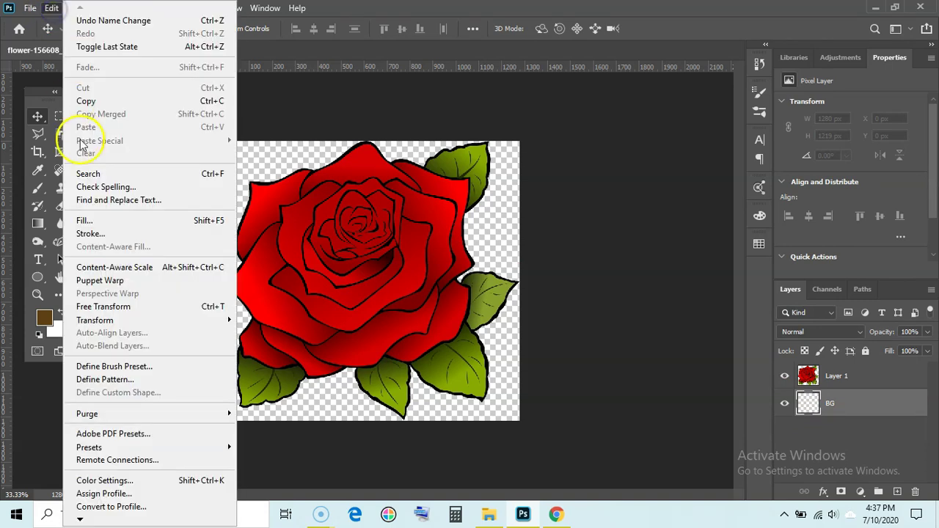
click(87, 221)
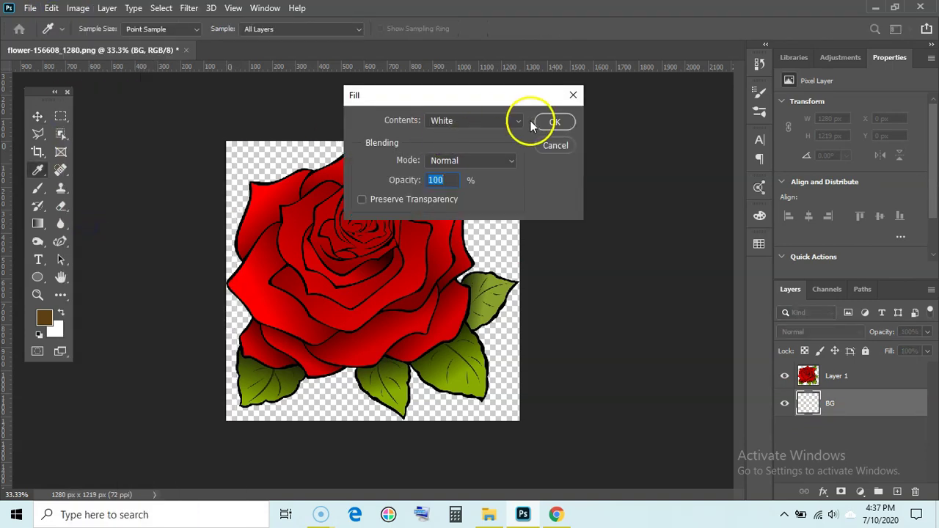
click(465, 121)
click(465, 121)
click(465, 122)
click(465, 122)
click(552, 126)
key(v)
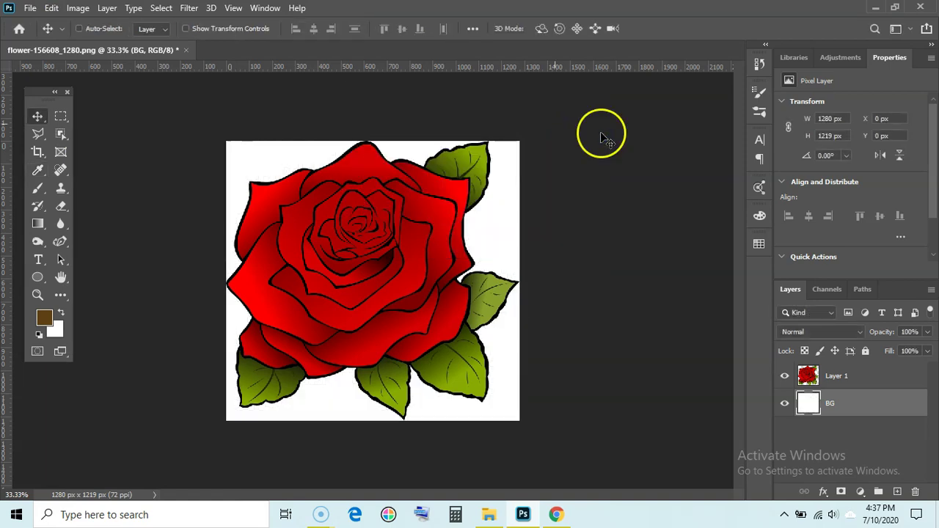
Add a Hue/Saturation adjustment layer above the rose layer, Layer 1
click(863, 378)
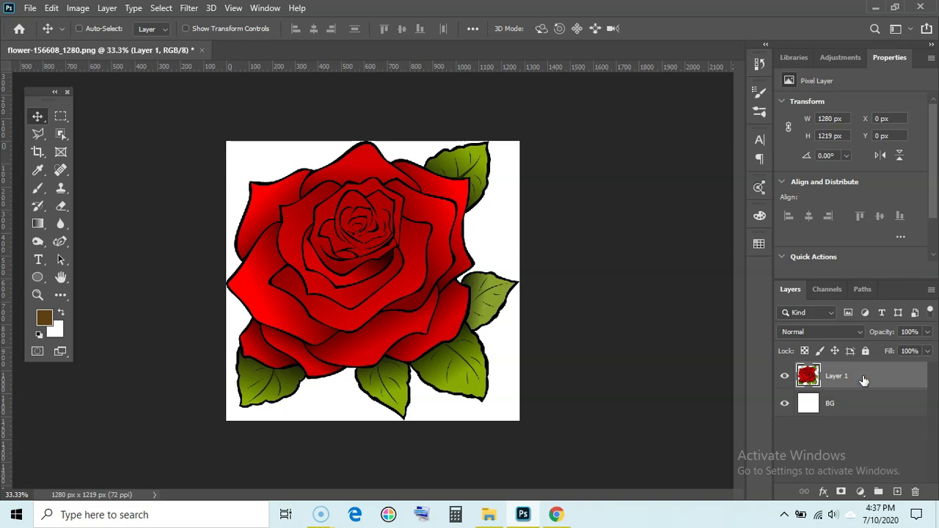
click(863, 378)
click(857, 140)
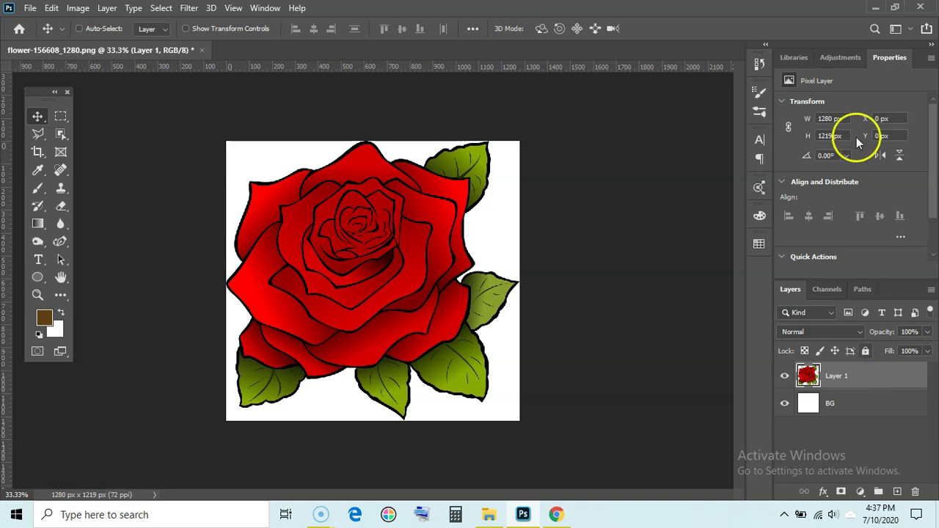
click(841, 57)
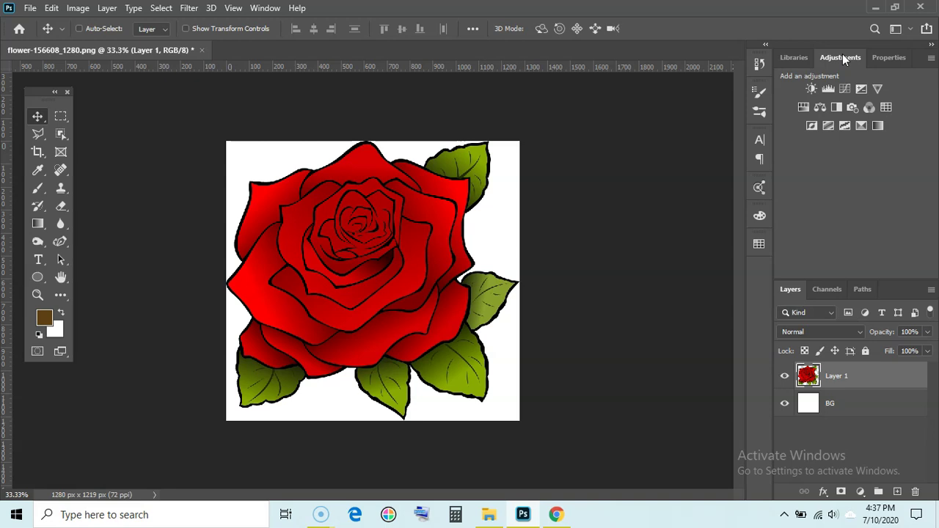
click(266, 8)
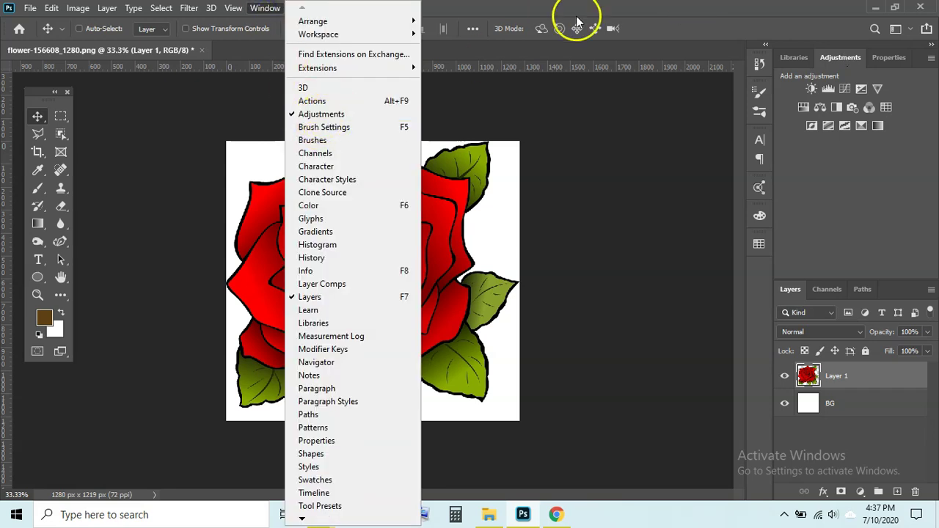
key(Escape)
click(842, 58)
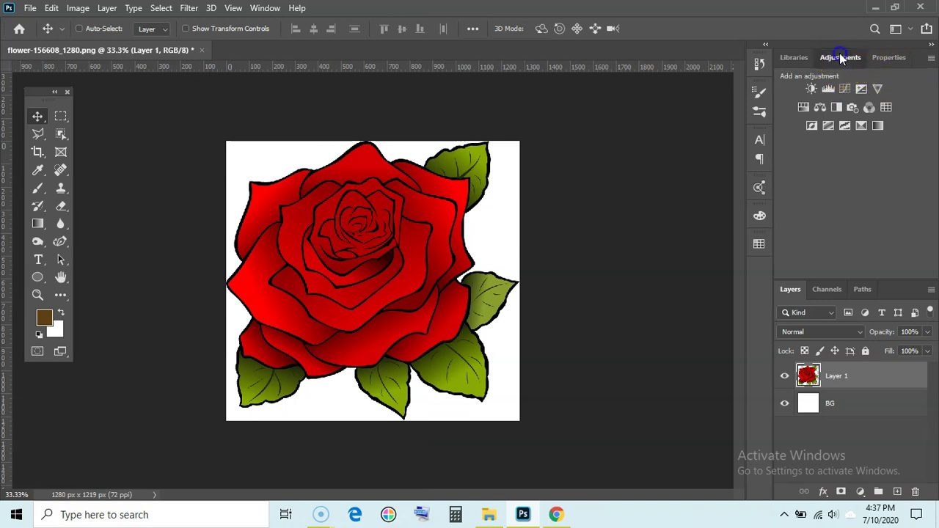
click(804, 108)
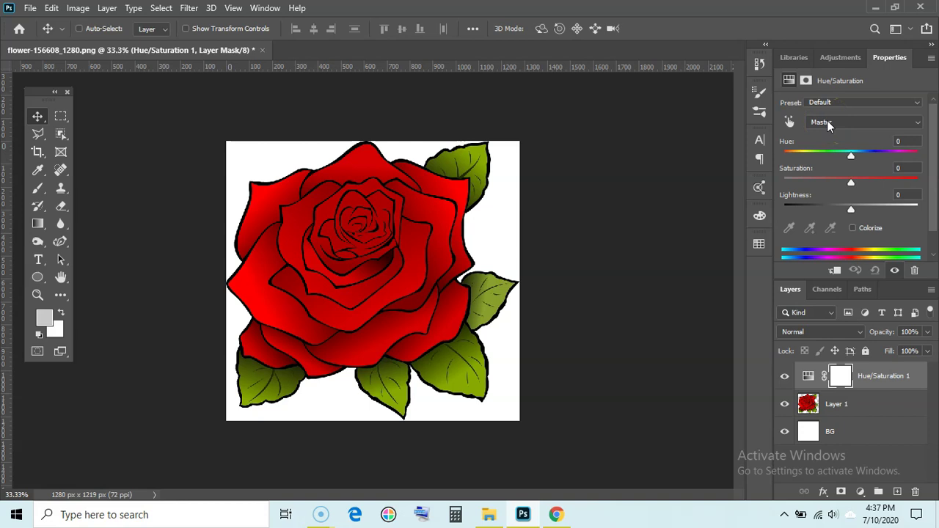
Recolor the rose petals by setting the Reds range to hue -64 and saturation +44
click(827, 121)
click(822, 146)
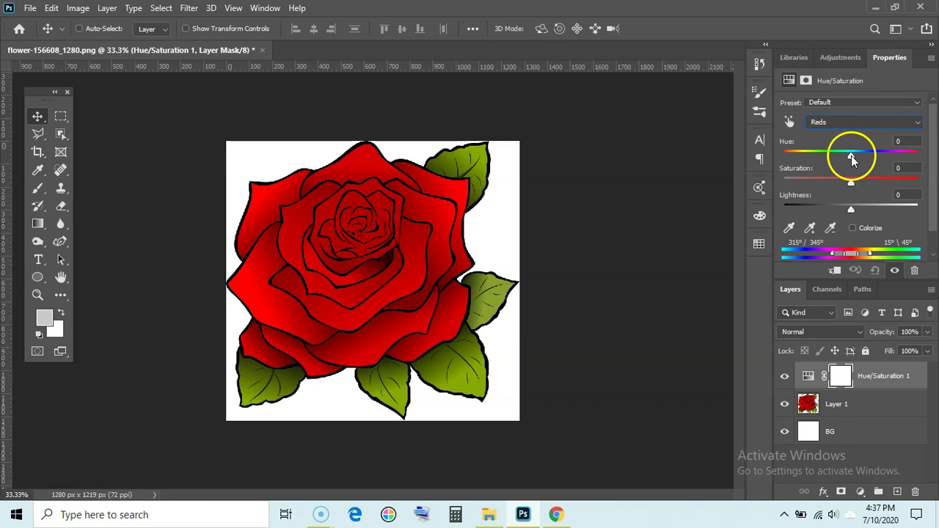
drag(851, 156, 815, 152)
drag(852, 181, 888, 182)
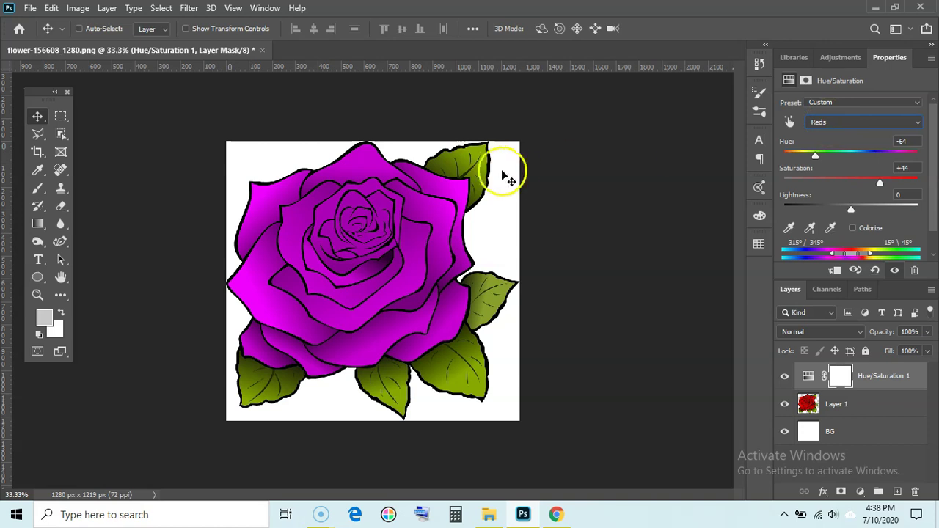
Set the hue of the Greens range to -7 in the Hue/Saturation adjustment
click(819, 122)
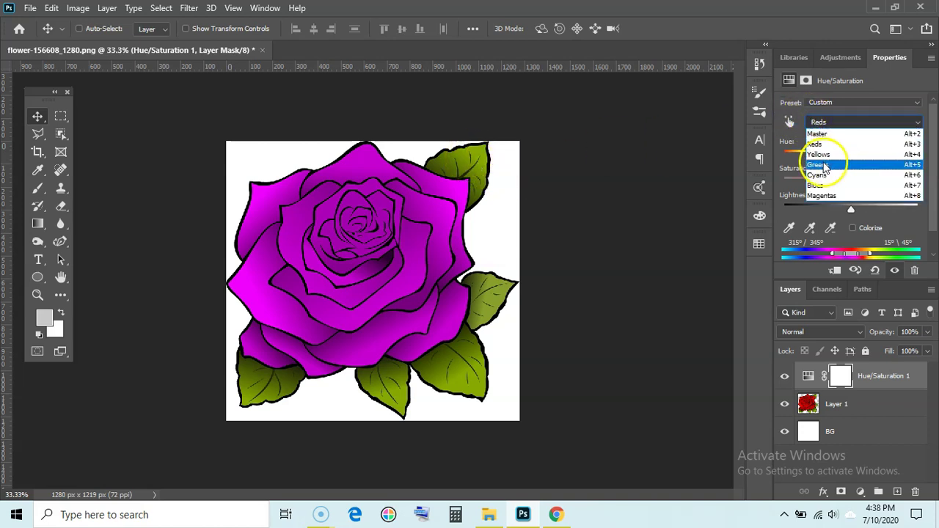
click(818, 164)
mouse_move(851, 156)
mouse_down()
mouse_move(828, 158)
mouse_move(864, 159)
mouse_move(839, 158)
mouse_move(864, 160)
mouse_move(848, 162)
mouse_up()
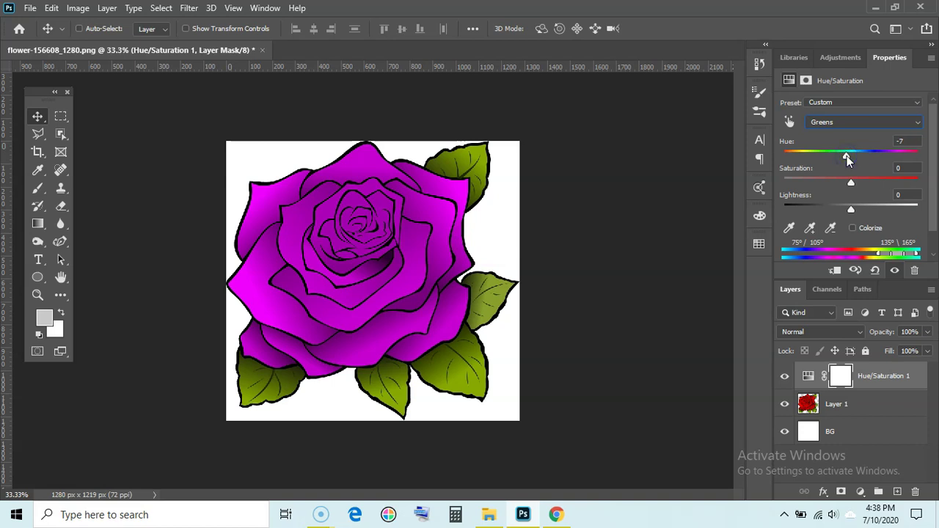
Sample a leaf's color range with the on-image adjustment tool and set the Yellows to hue +110 and saturation +23
click(790, 122)
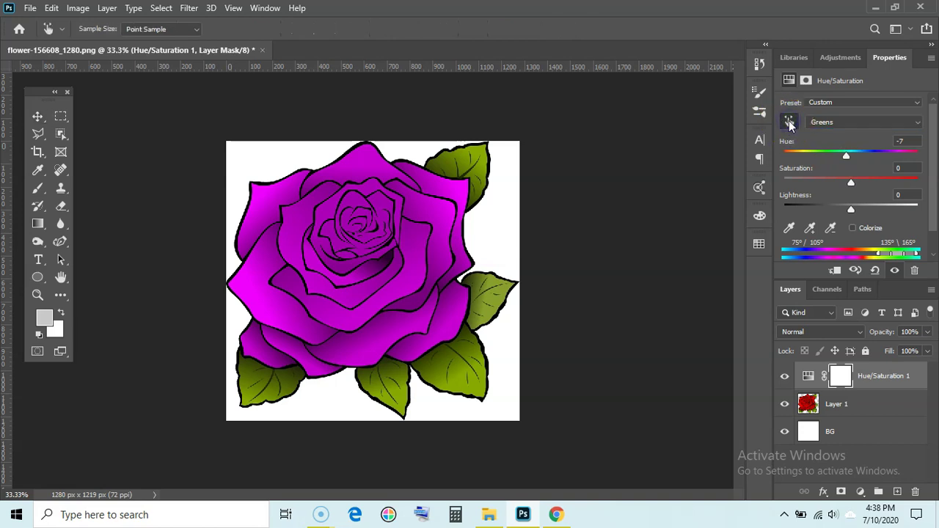
click(467, 152)
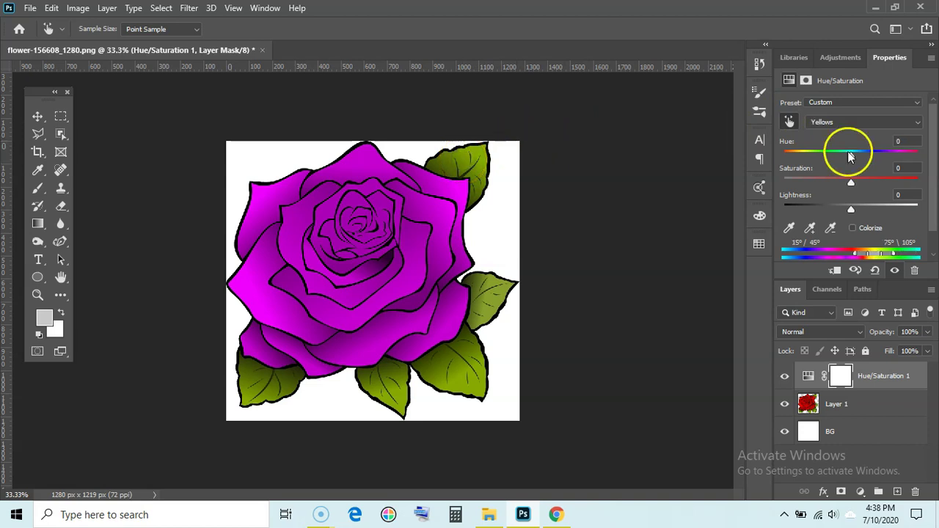
drag(851, 158, 899, 151)
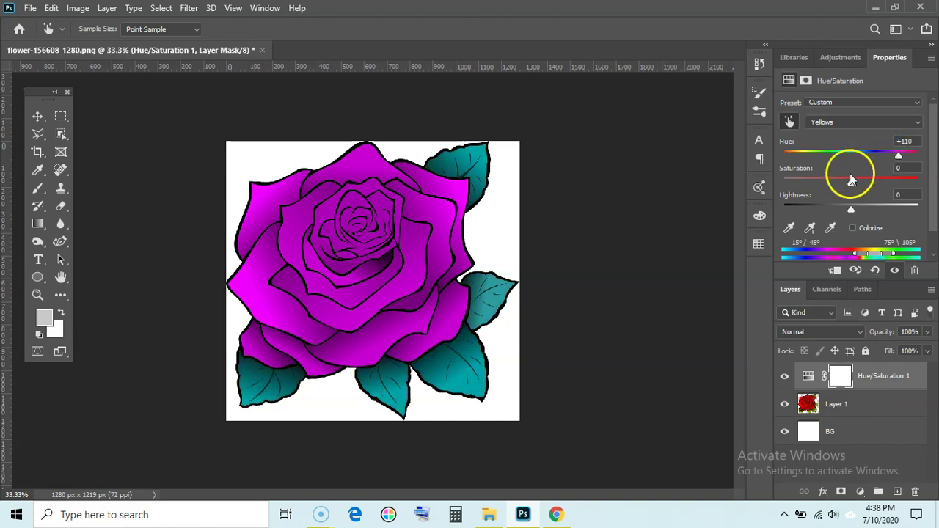
mouse_move(851, 185)
mouse_down()
mouse_move(868, 185)
mouse_move(833, 180)
mouse_move(883, 180)
mouse_move(868, 181)
mouse_up()
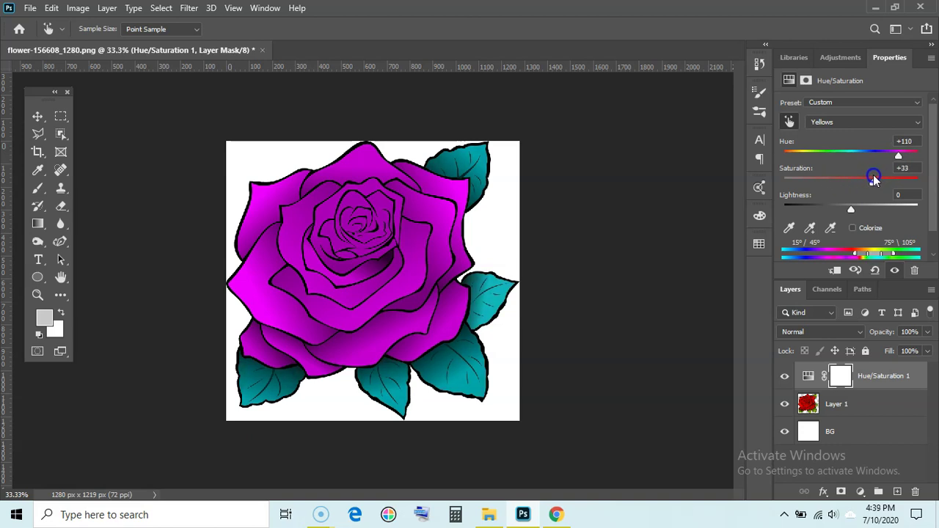
drag(866, 183, 867, 182)
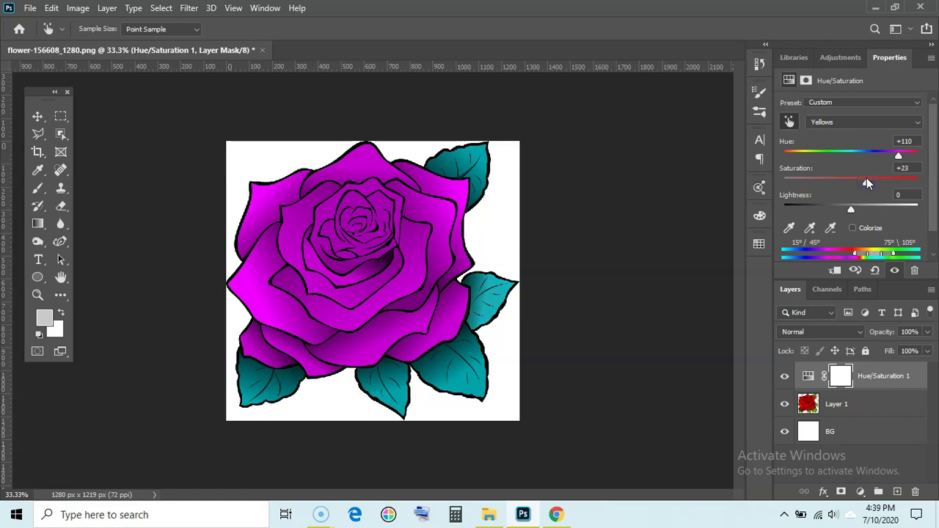
Turn the petals orange by setting the Reds range to hue +36 and saturation +55
click(820, 125)
click(818, 139)
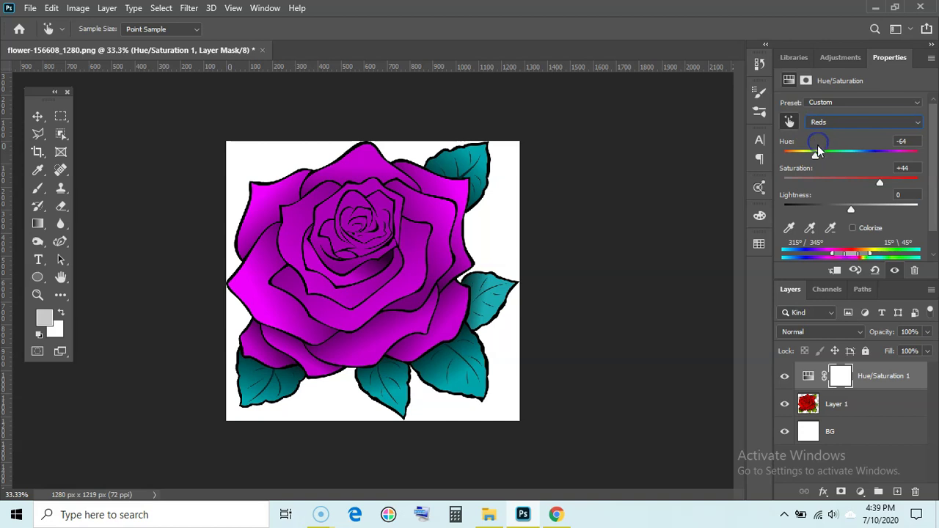
drag(816, 153, 905, 181)
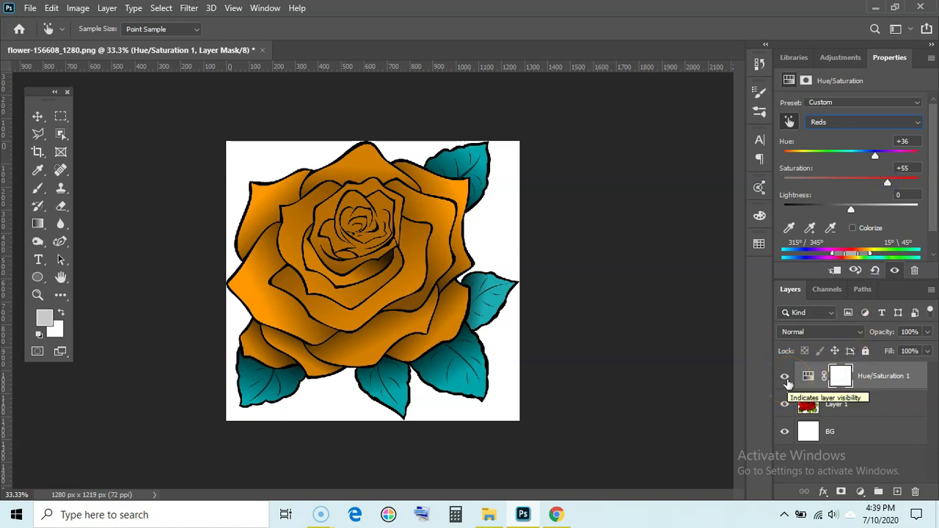
Toggle the visibility of the Hue/Saturation 1 layer to compare the original and recolored rose, leaving the layer visible
click(785, 379)
click(785, 379)
click(787, 380)
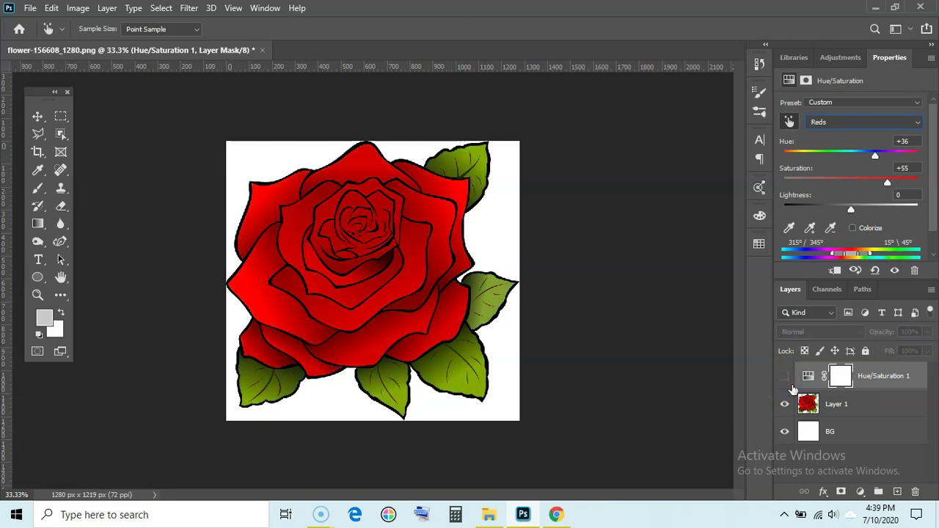
click(783, 377)
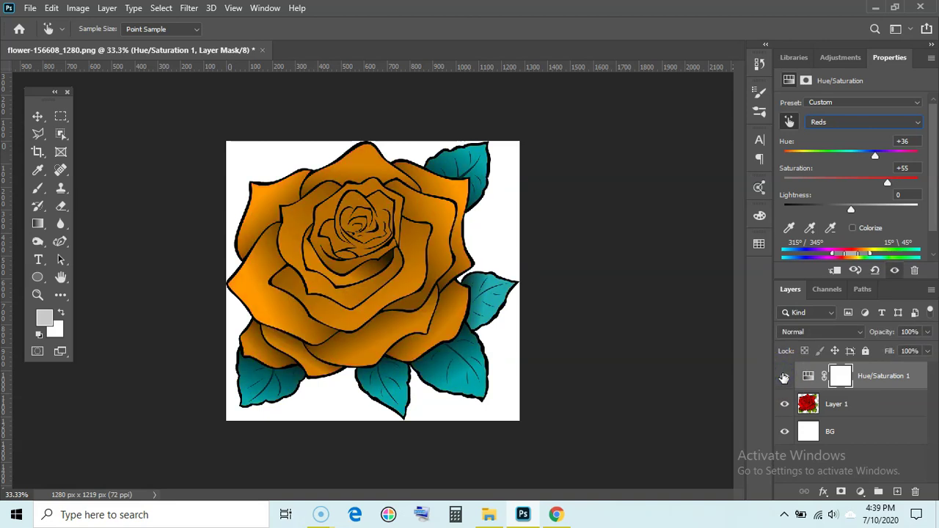
click(783, 376)
click(784, 376)
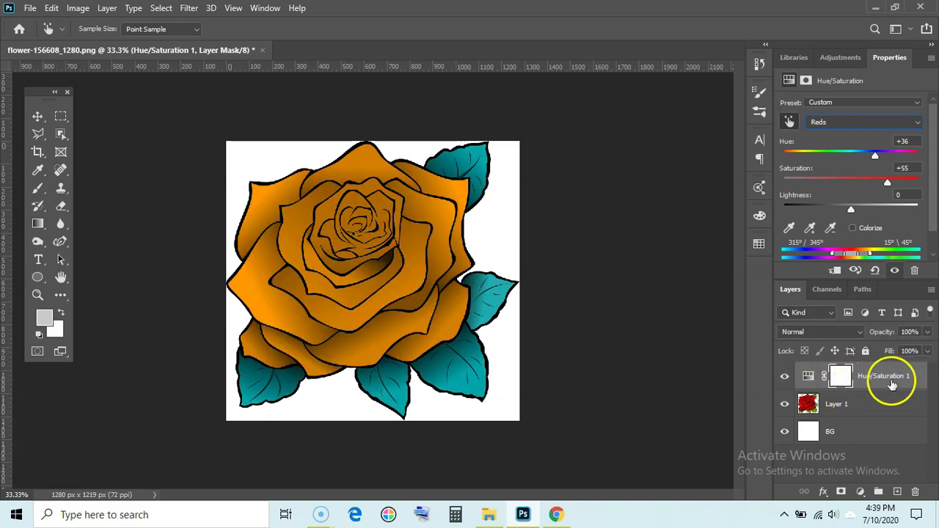
click(867, 378)
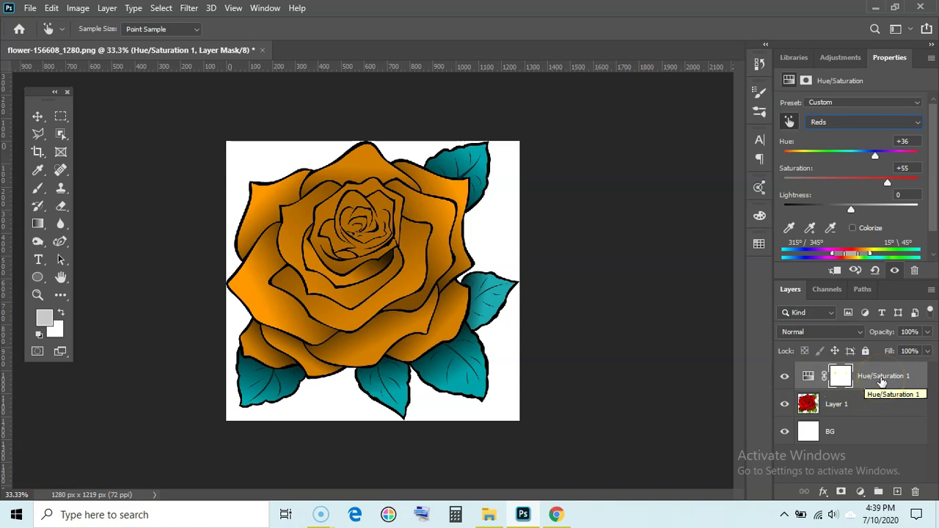
click(880, 379)
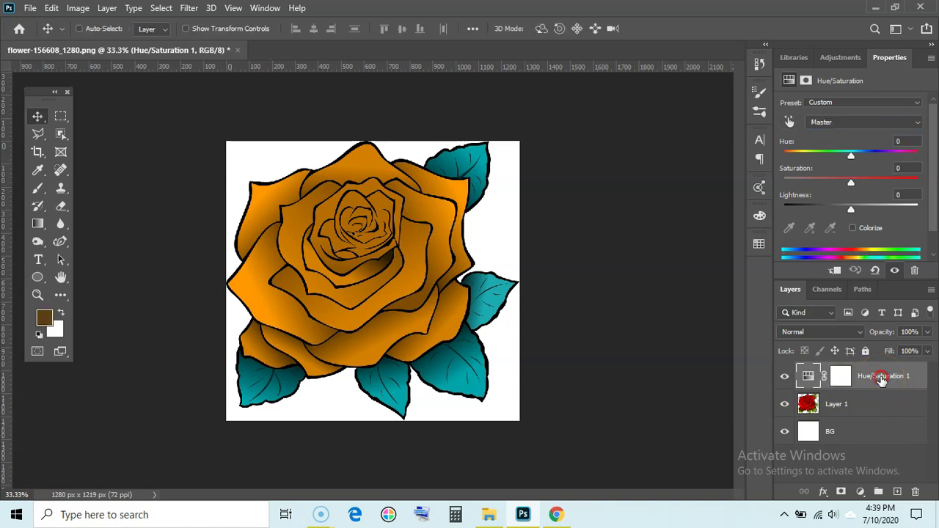
right_click(881, 379)
click(603, 124)
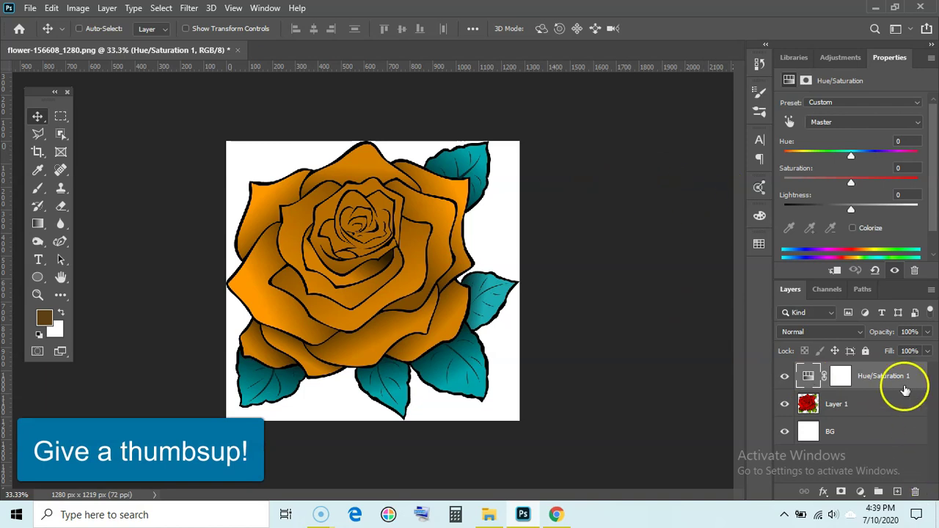
Start saving the recolored rose as a new file in PNG format
click(30, 9)
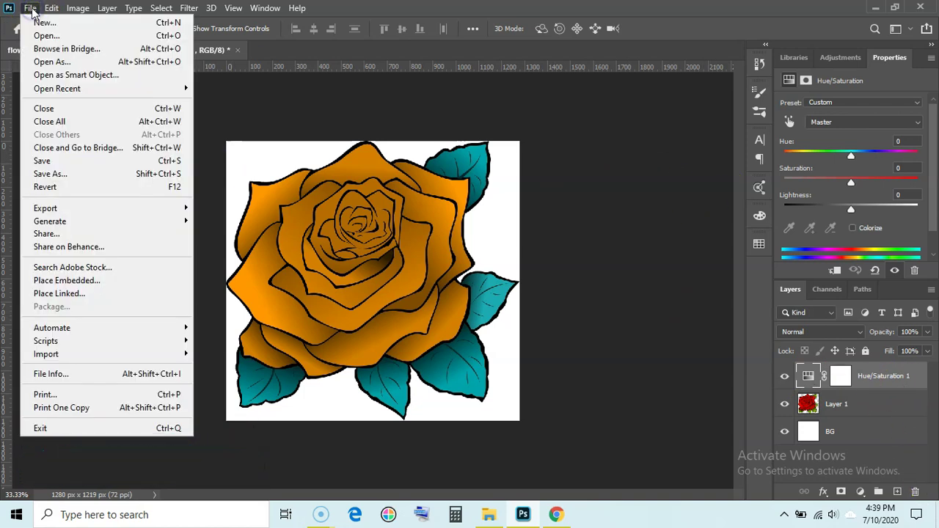
click(84, 178)
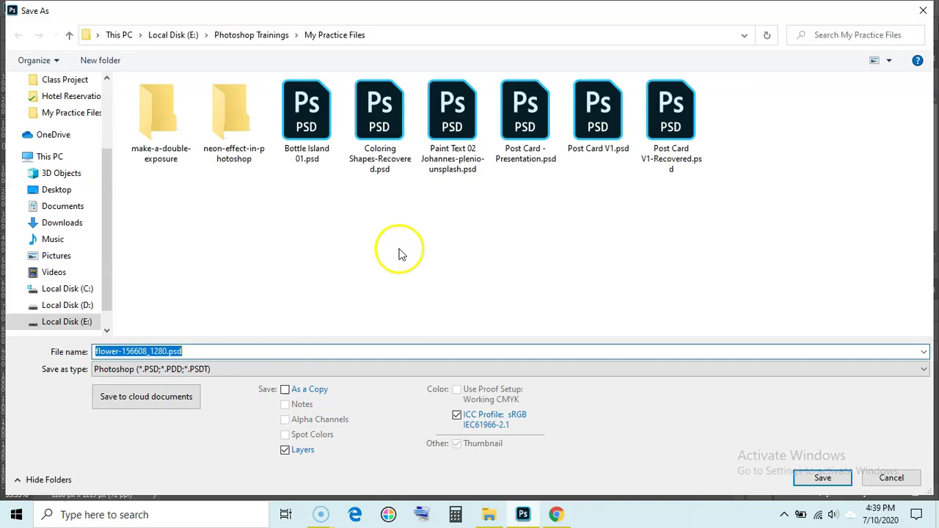
click(231, 369)
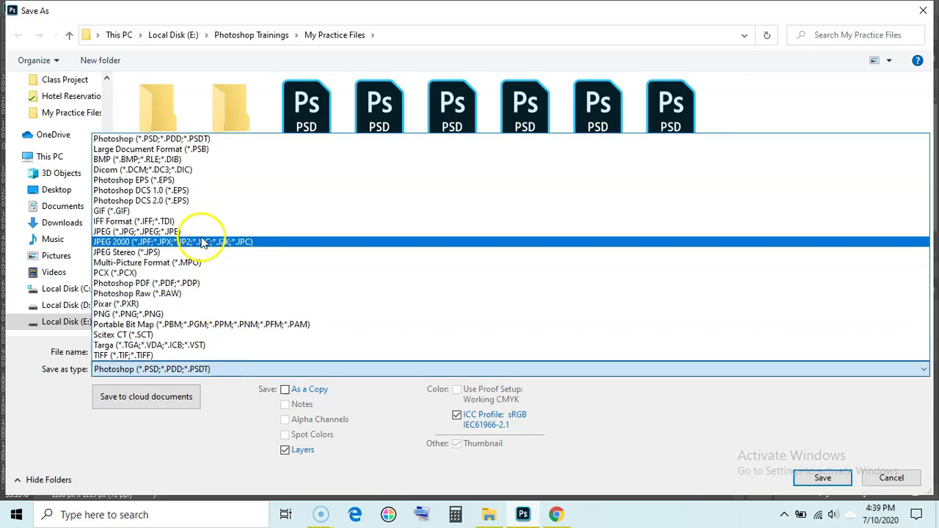
click(172, 313)
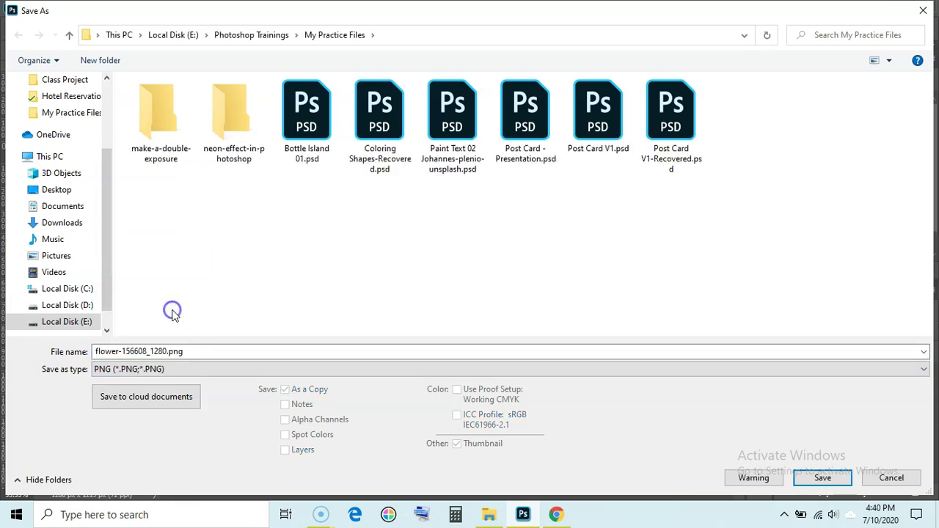
Name the file flower-COLOR.png and save it in My Practice Files with the large file size (fastest saving) option
click(219, 350)
key(Home)
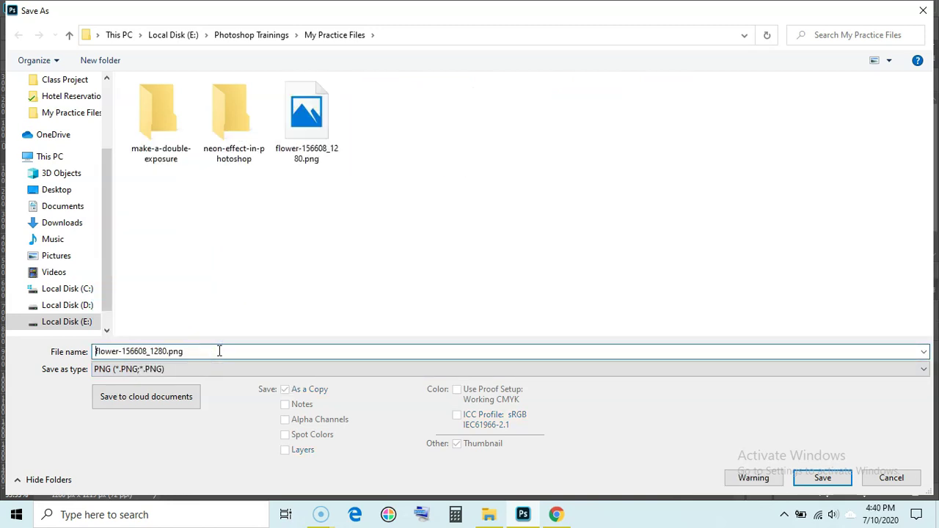
key(Right)
key(Right)
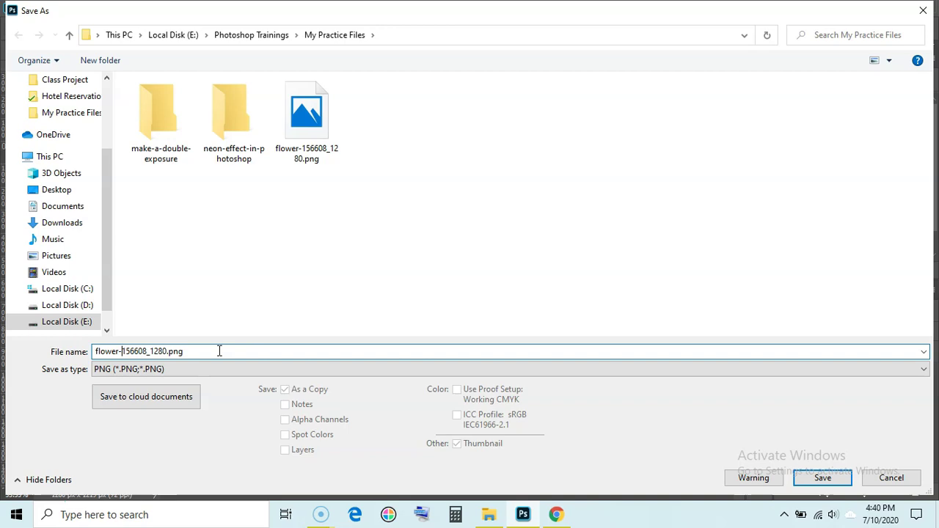
key(Delete)
key(Delete)
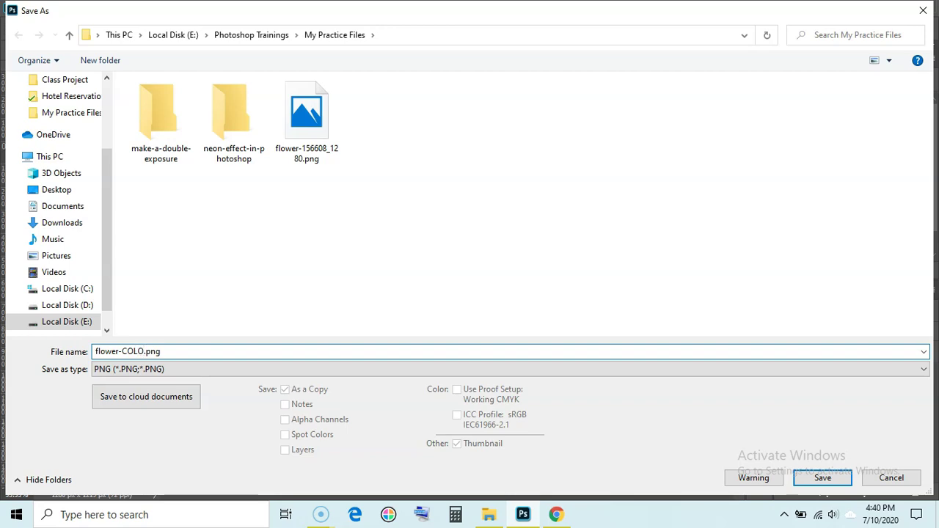
click(816, 478)
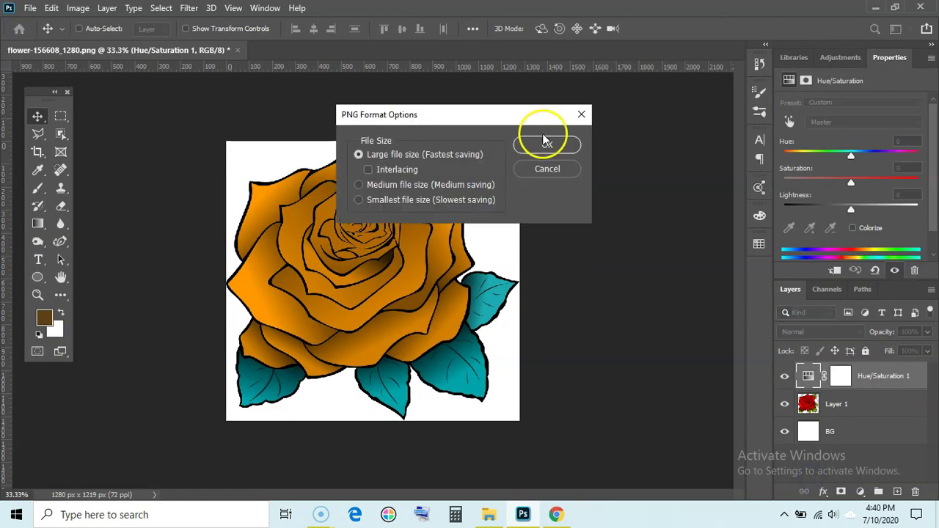
click(544, 150)
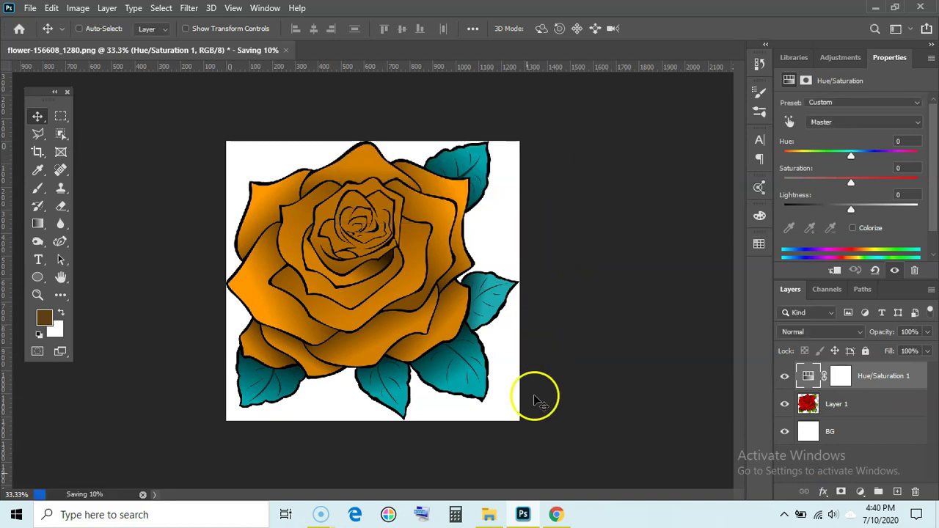
Switch to the My Practice Files folder in File Explorer and open flower-COLOR.png in the image viewer
mouse_move(489, 515)
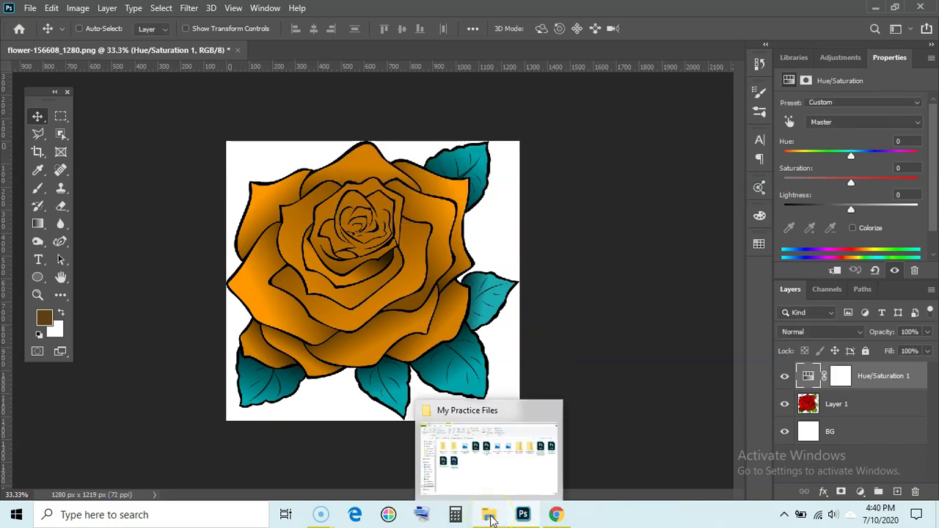
click(499, 424)
click(595, 189)
right_click(594, 188)
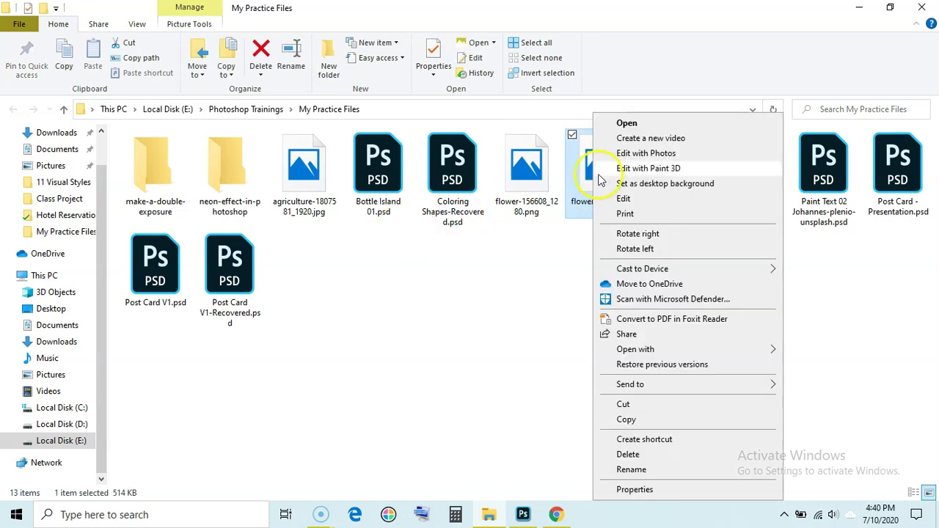
click(627, 124)
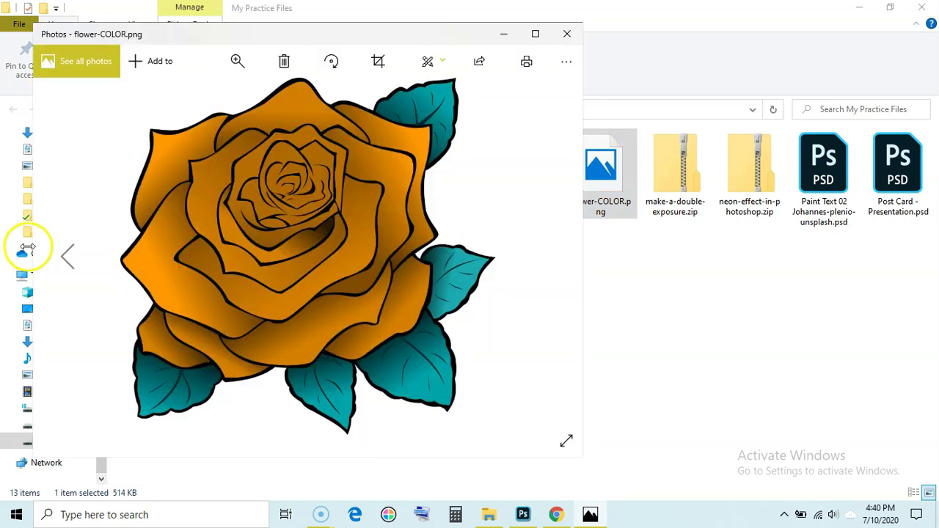
Compare flower-COLOR.png with the original flower-156608_1280.png, close the viewer and return to Photoshop
click(69, 258)
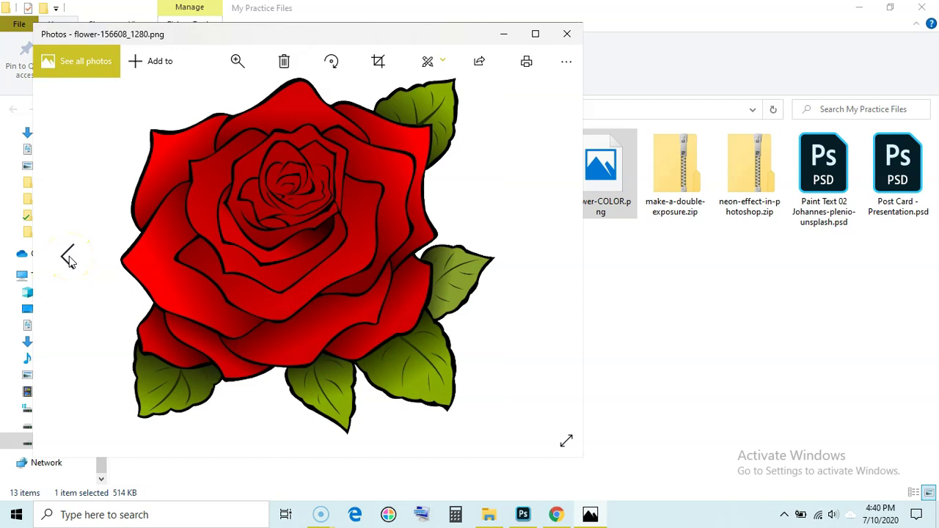
click(555, 260)
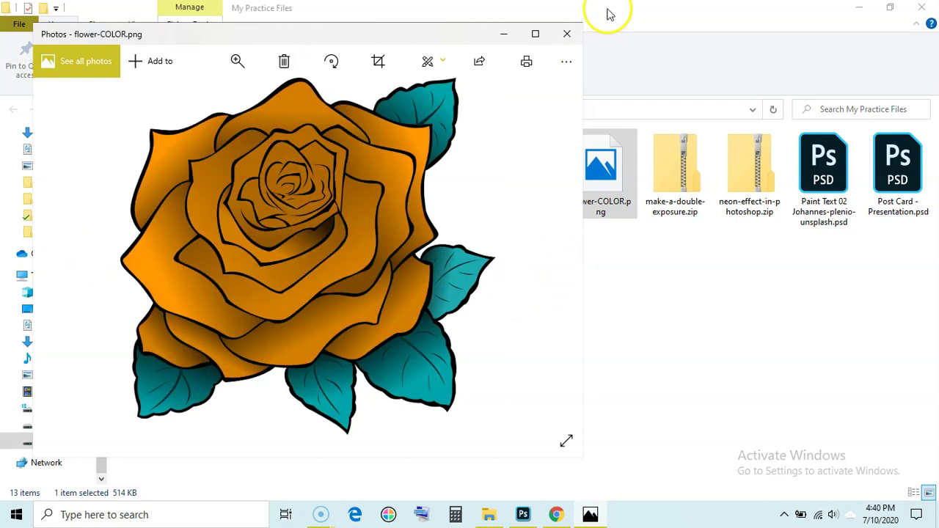
click(566, 33)
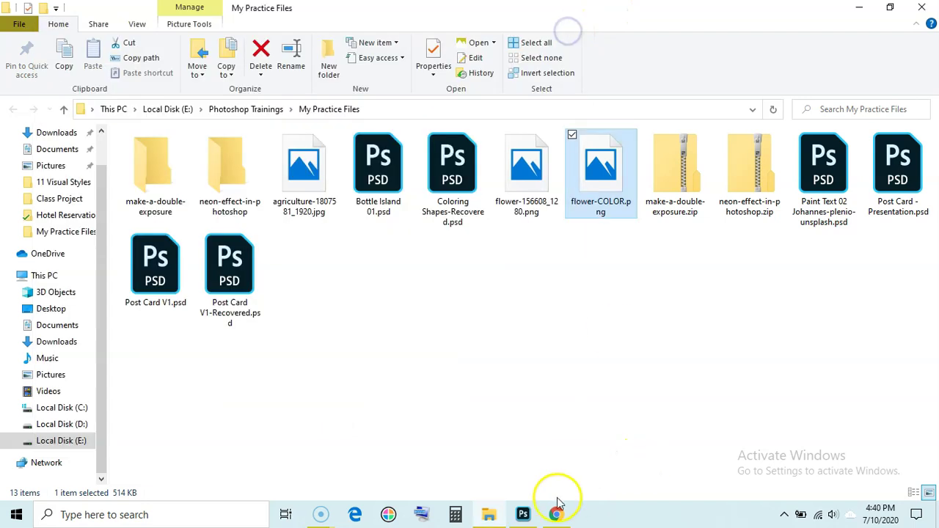
click(523, 514)
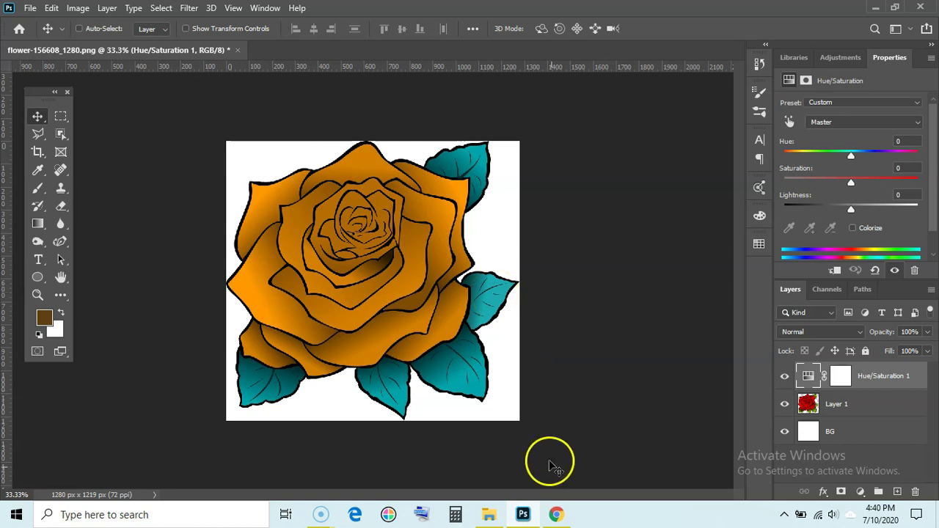
Switch to Chrome to look over the YouTube channel's videos page, and return to Photoshop
click(558, 514)
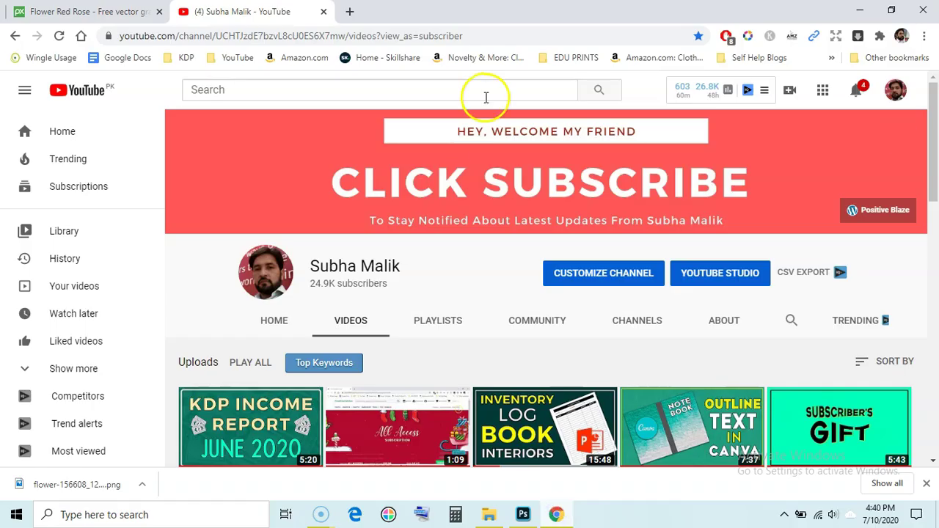
scroll(934, 165, down, 2)
drag(934, 165, 934, 94)
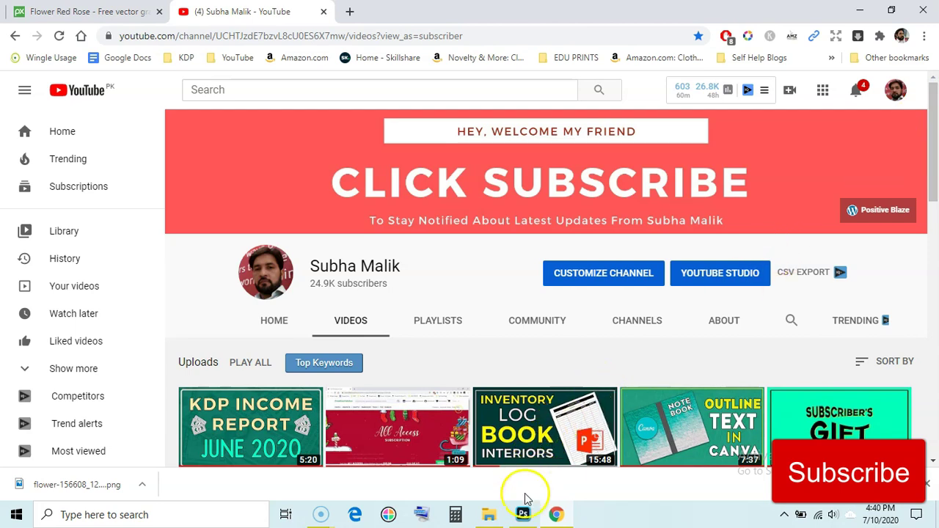
click(522, 516)
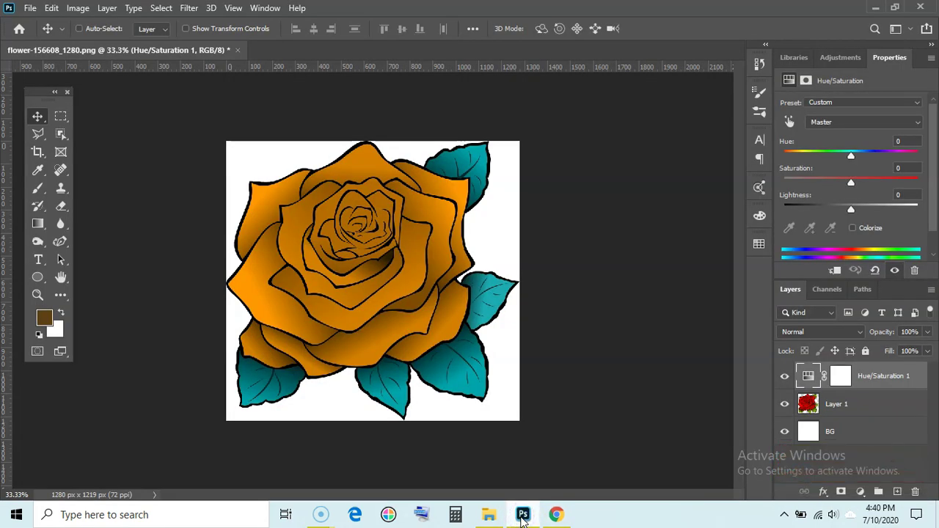